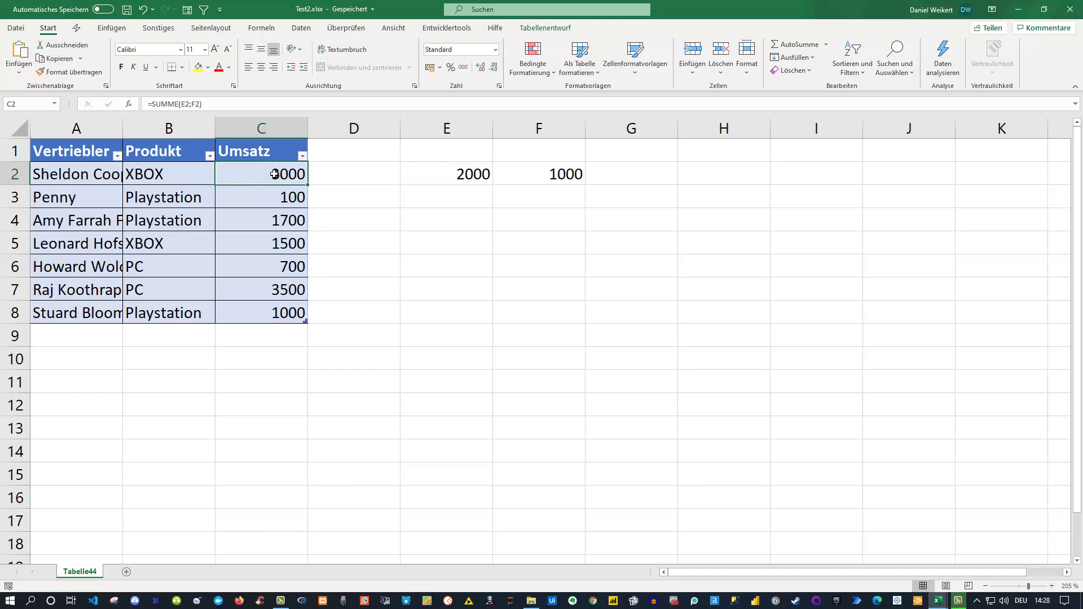
Inspect the C2 formula behind 3000 and the Umsatz values in C4 and C5
double_click(275, 174)
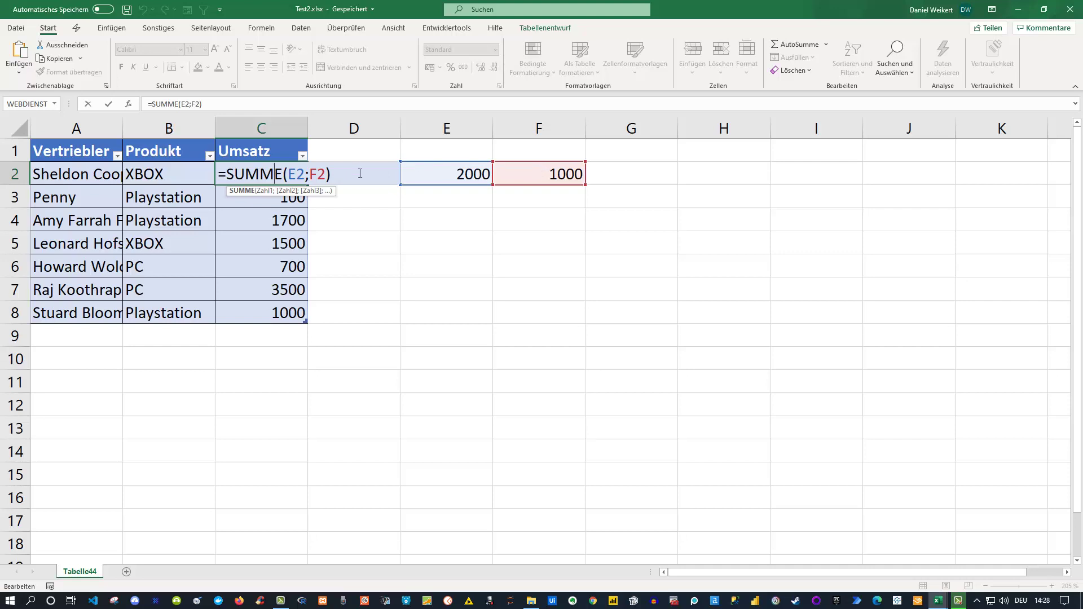
key("Return")
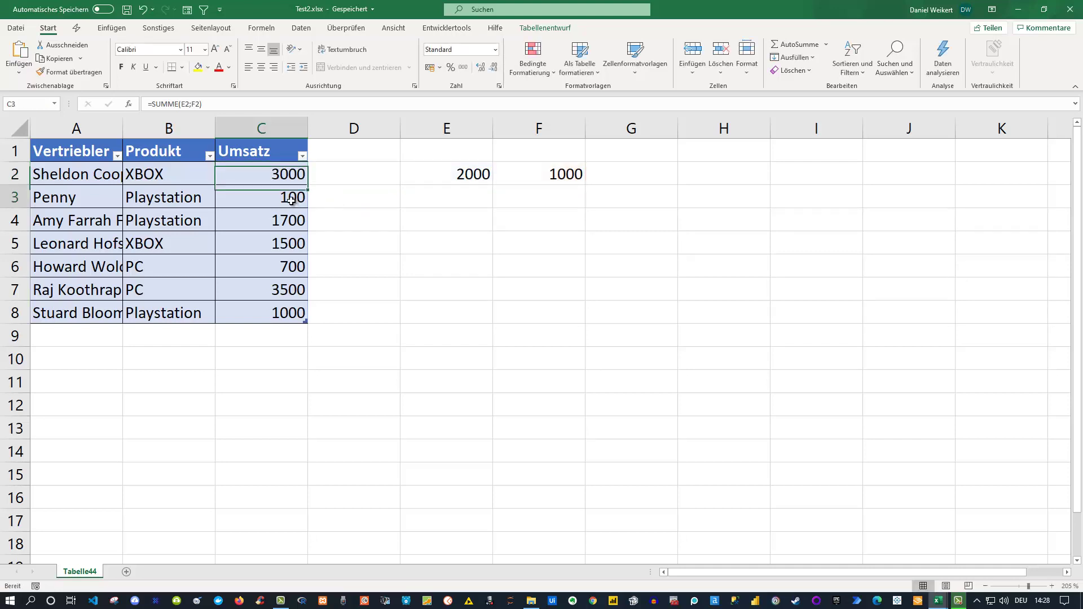
left_click(284, 214)
left_click(284, 240)
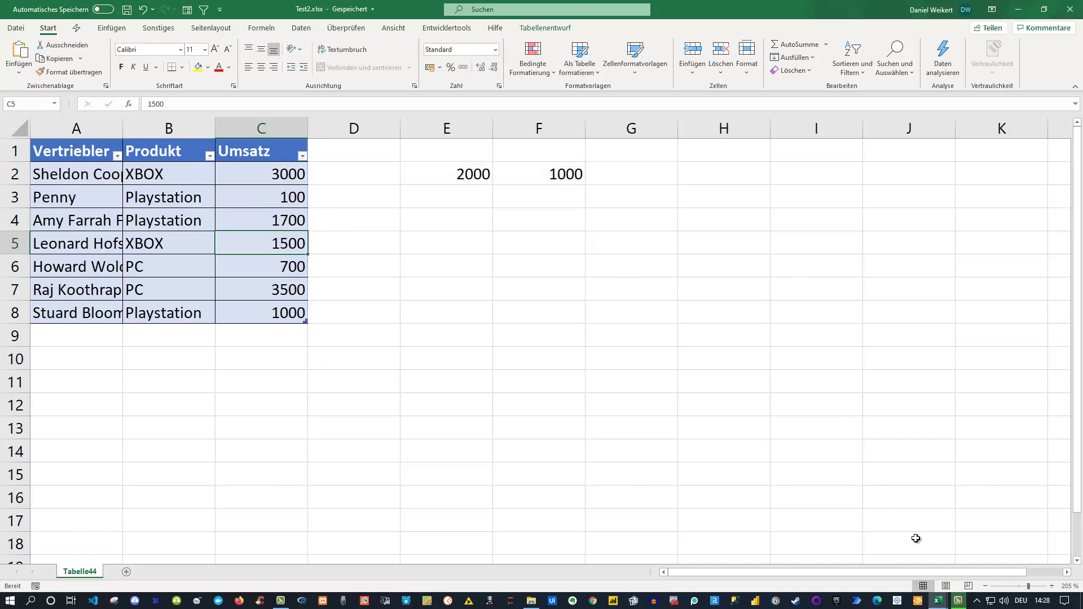
Switch to Test1.xlsx, check its Umsatz values (400, 5000), then bring Mappe3 forward
left_click(938, 599)
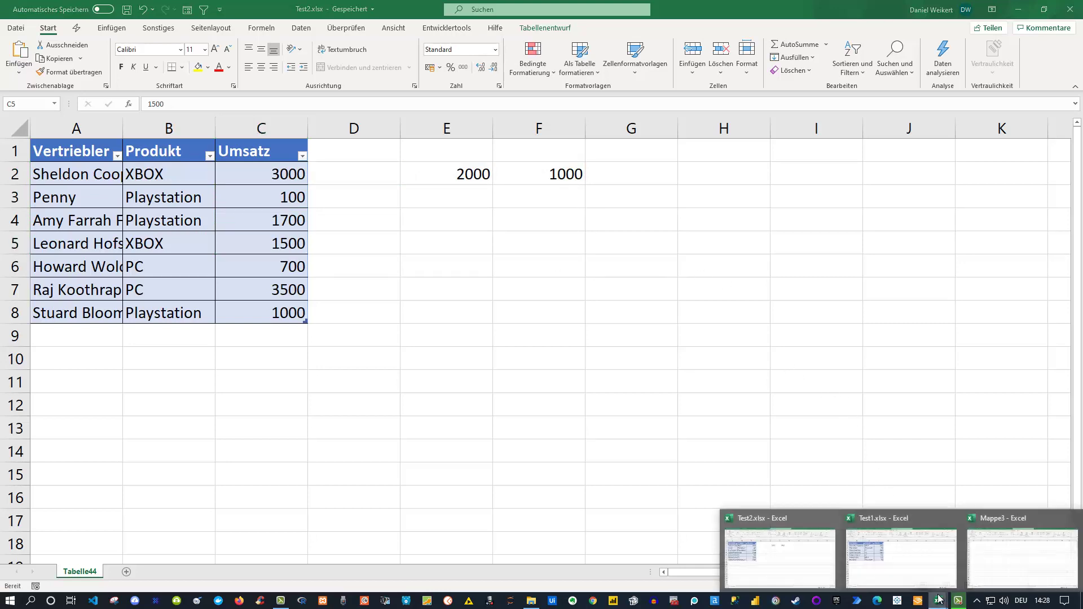
left_click(896, 543)
left_click(443, 250)
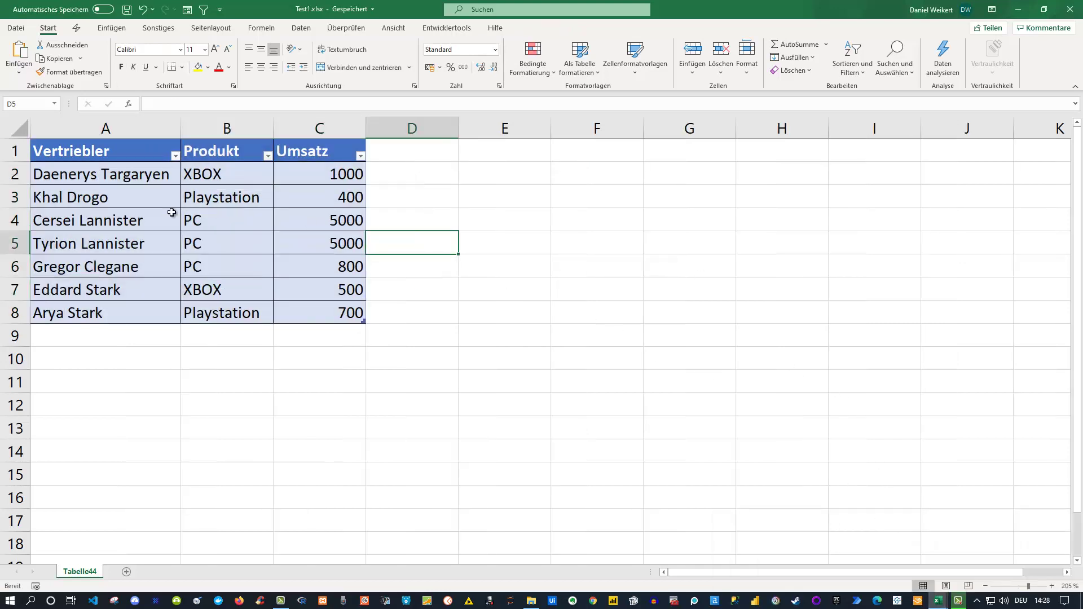
left_click(346, 194)
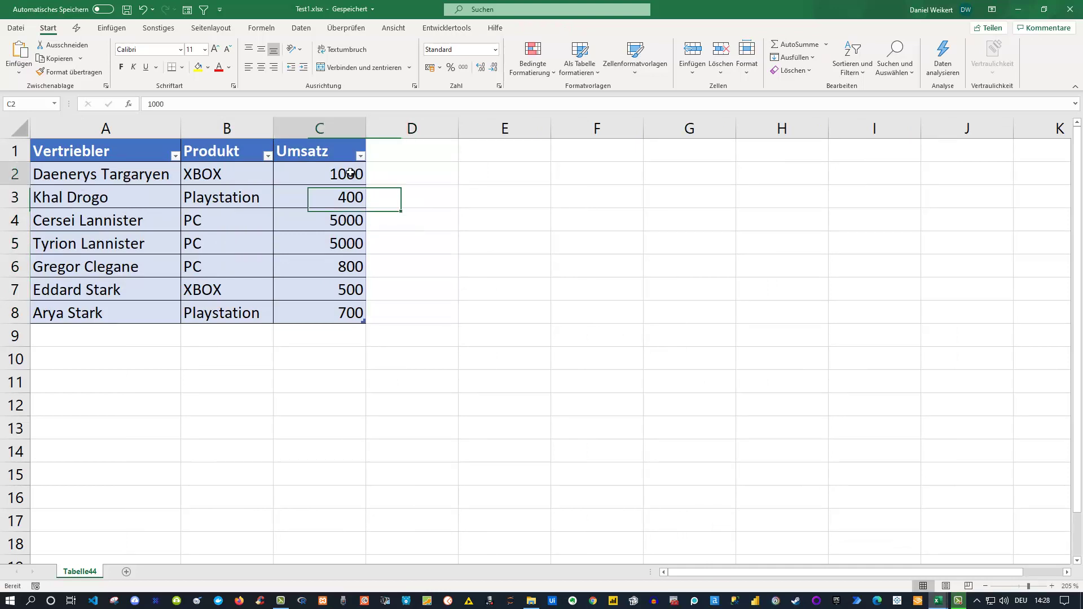
left_click(341, 212)
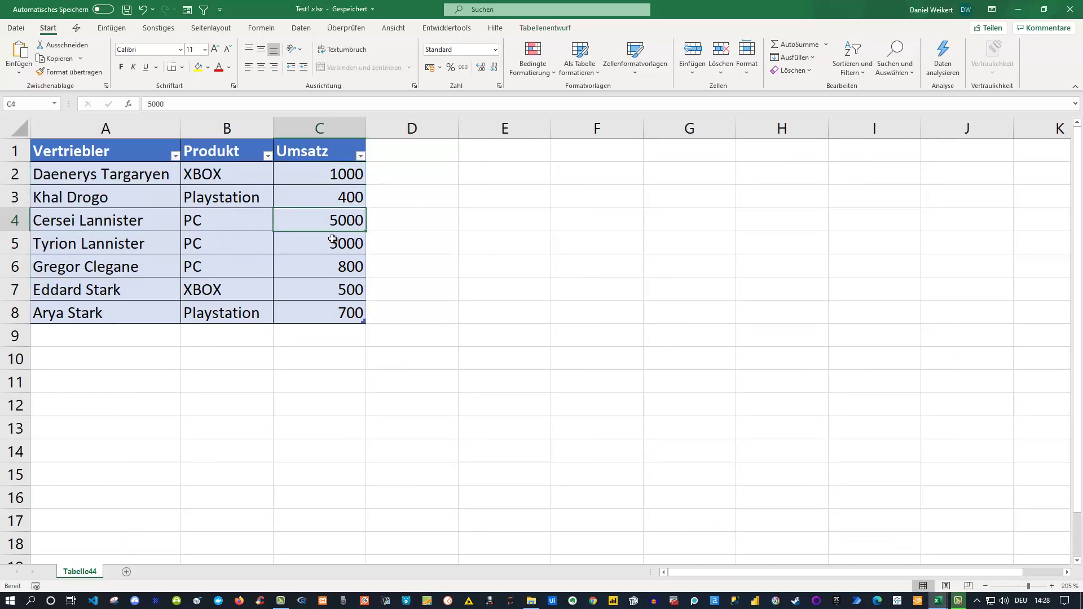
left_click(326, 243)
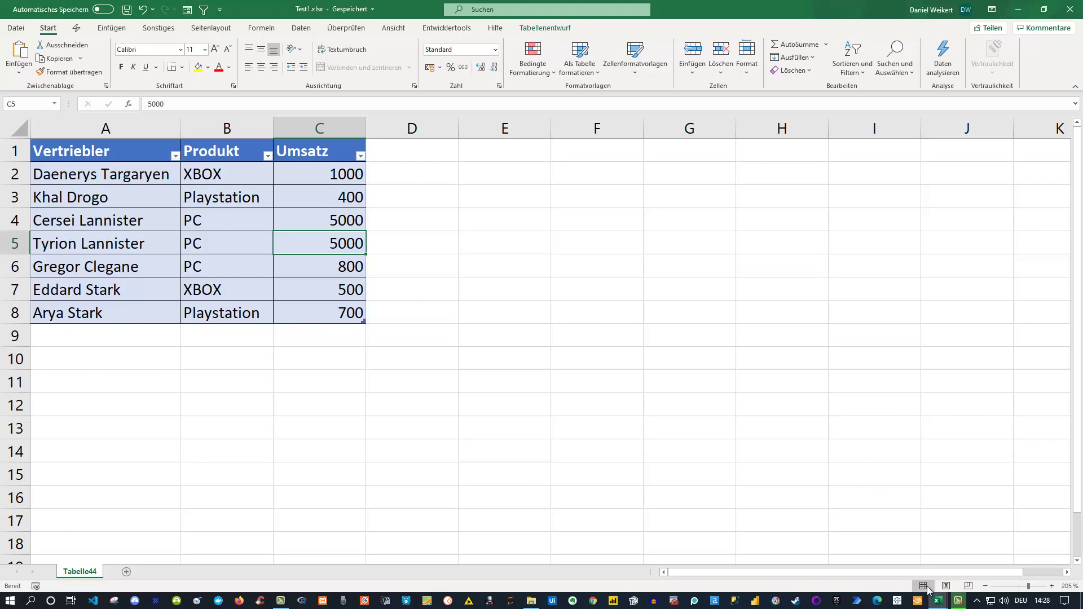
mouse_move(937, 600)
left_click(1011, 547)
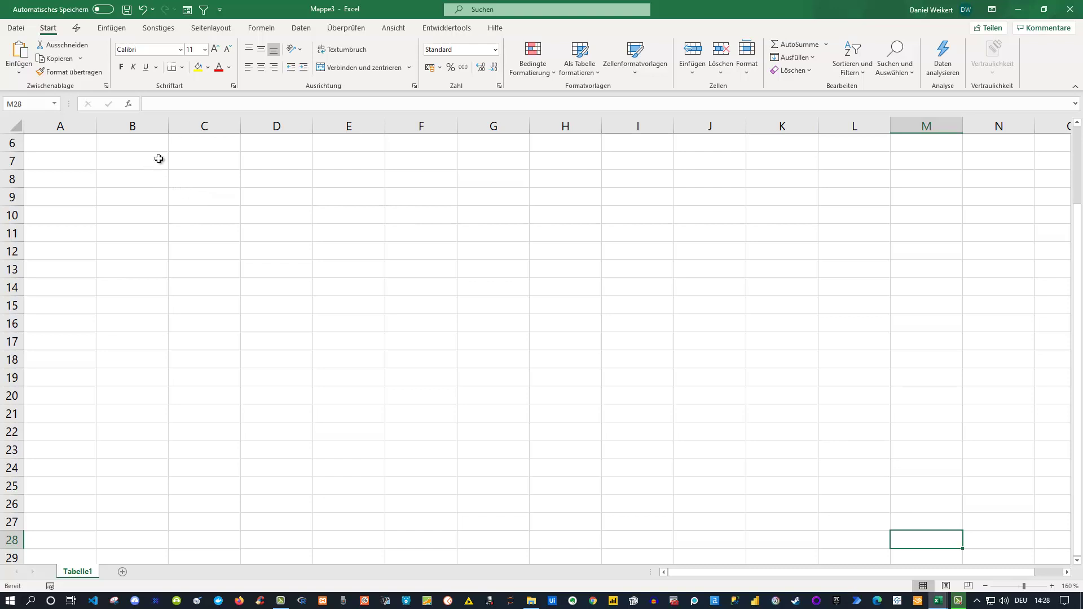
Start a Daten abrufen > Aus Ordner import using the weg folder path copied from File Explorer
left_click(294, 29)
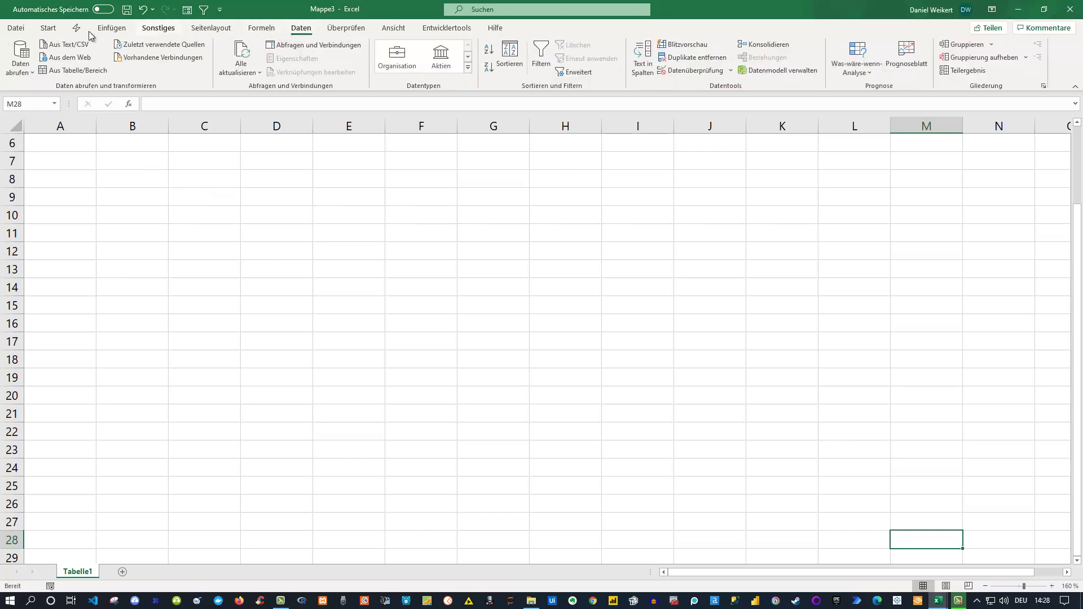
left_click(23, 75)
mouse_move(41, 90)
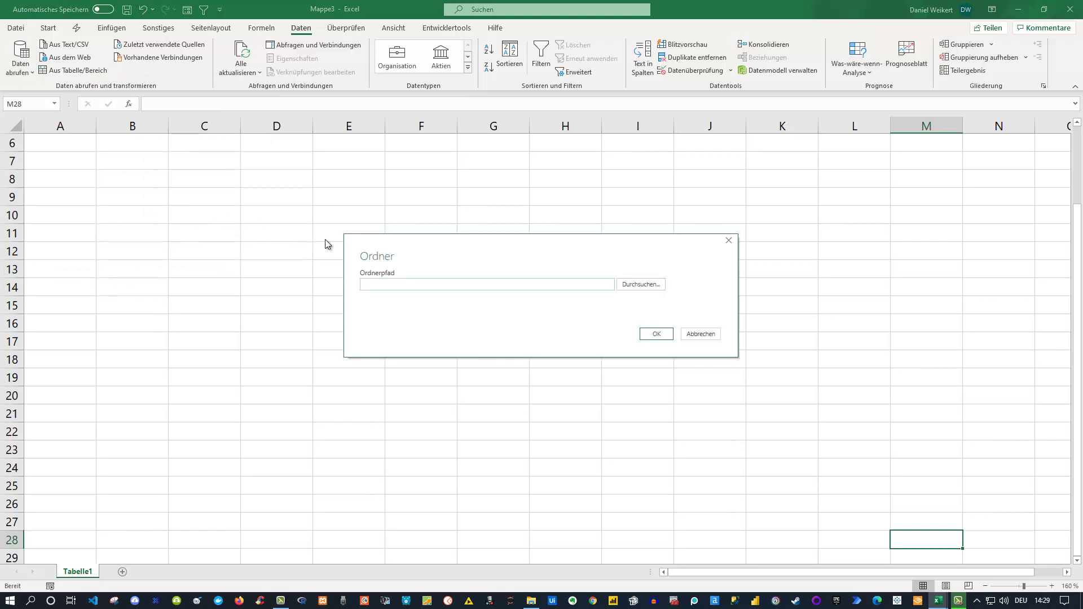
left_click(530, 600)
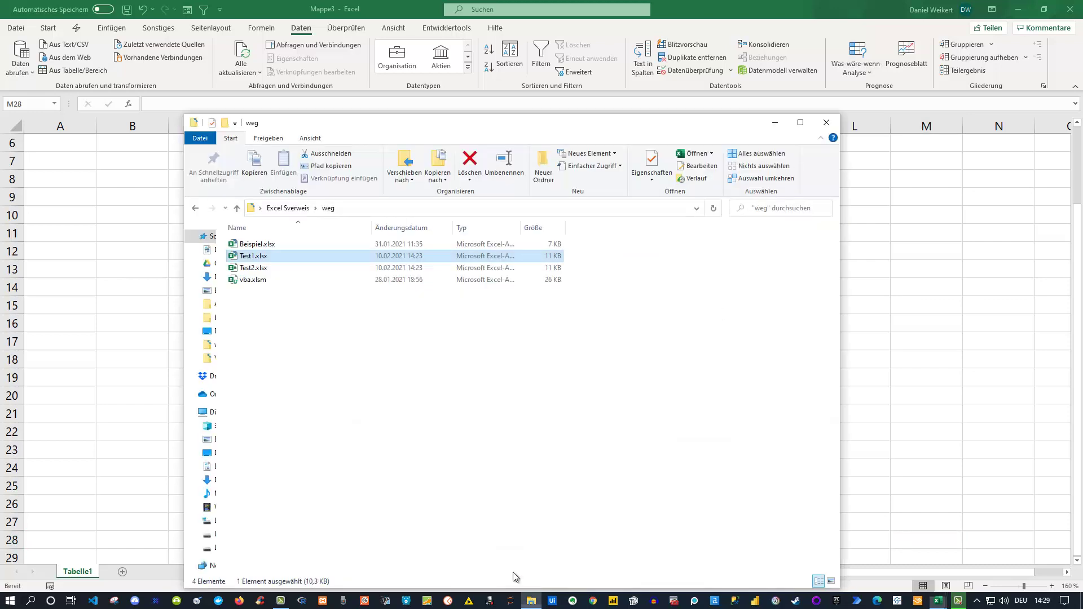
left_click(350, 206)
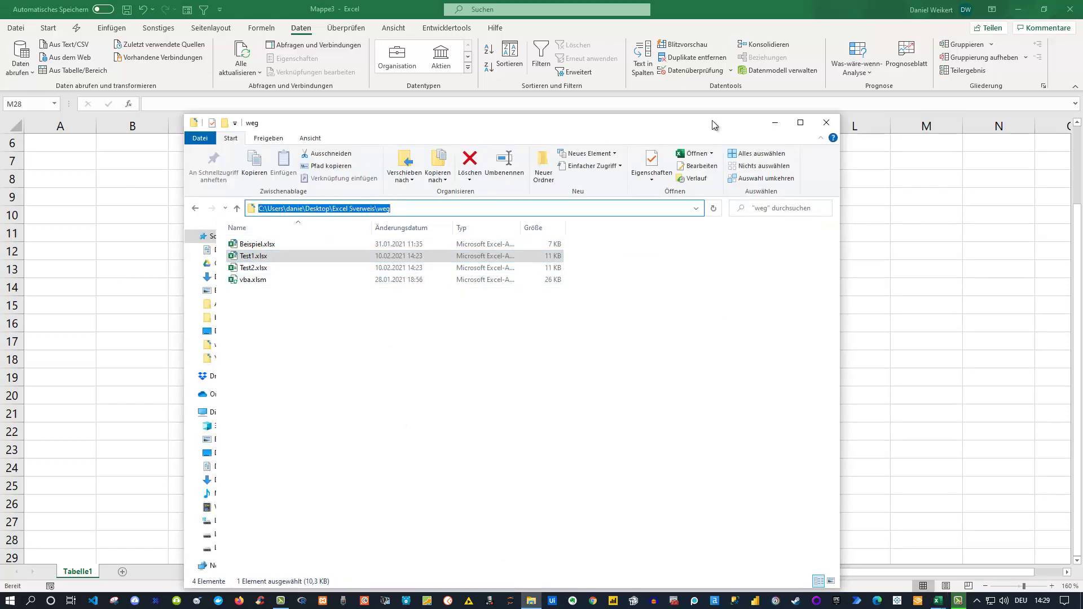
left_click(774, 125)
left_click(472, 288)
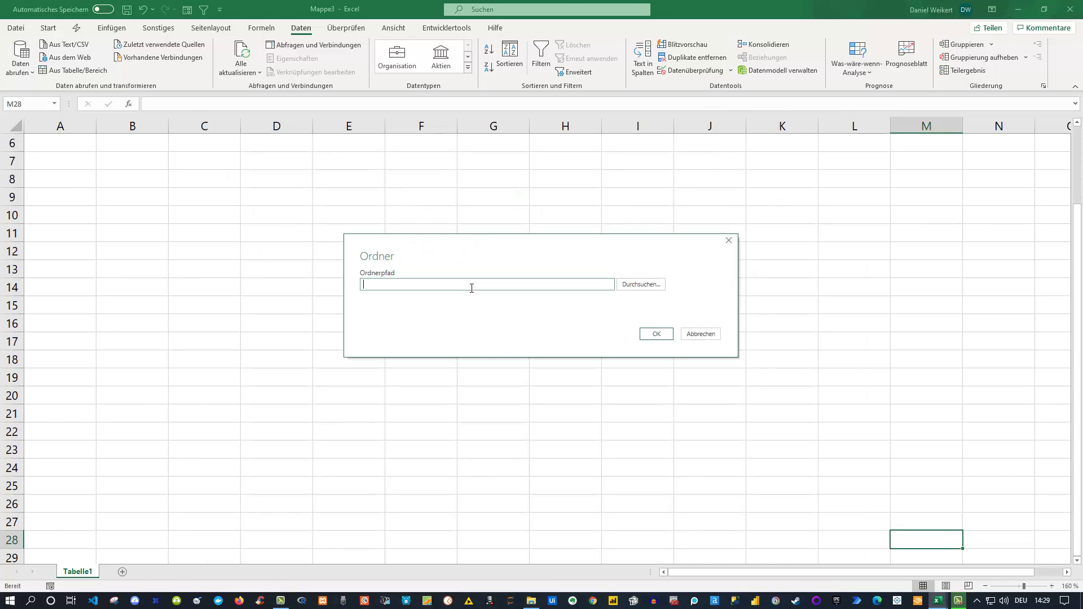
type("C:\\Users\\danie\\Desktop\\Excel Sverweis\\weg")
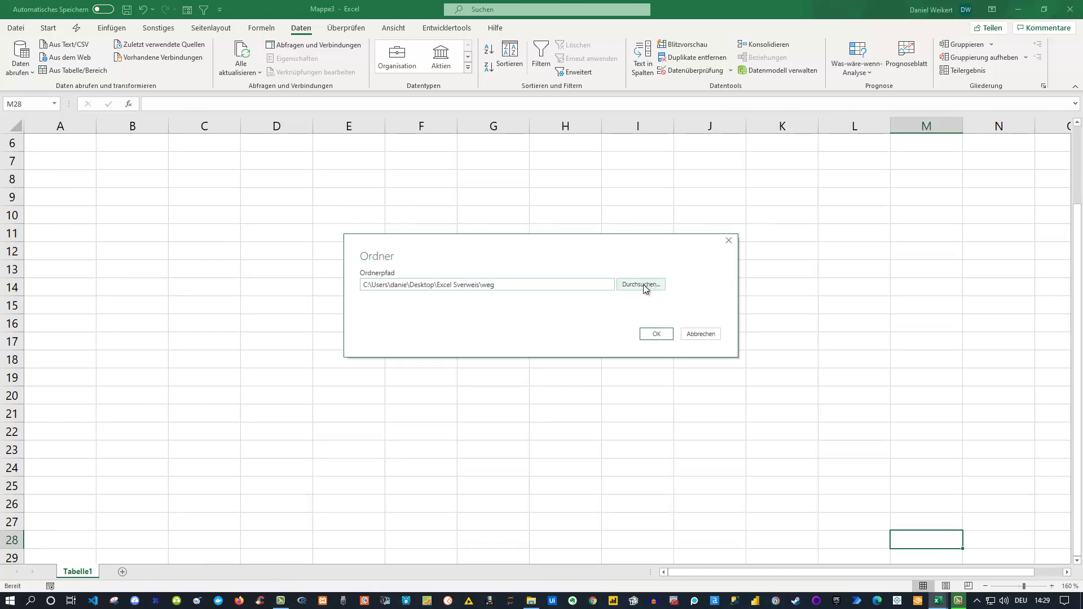
left_click(653, 335)
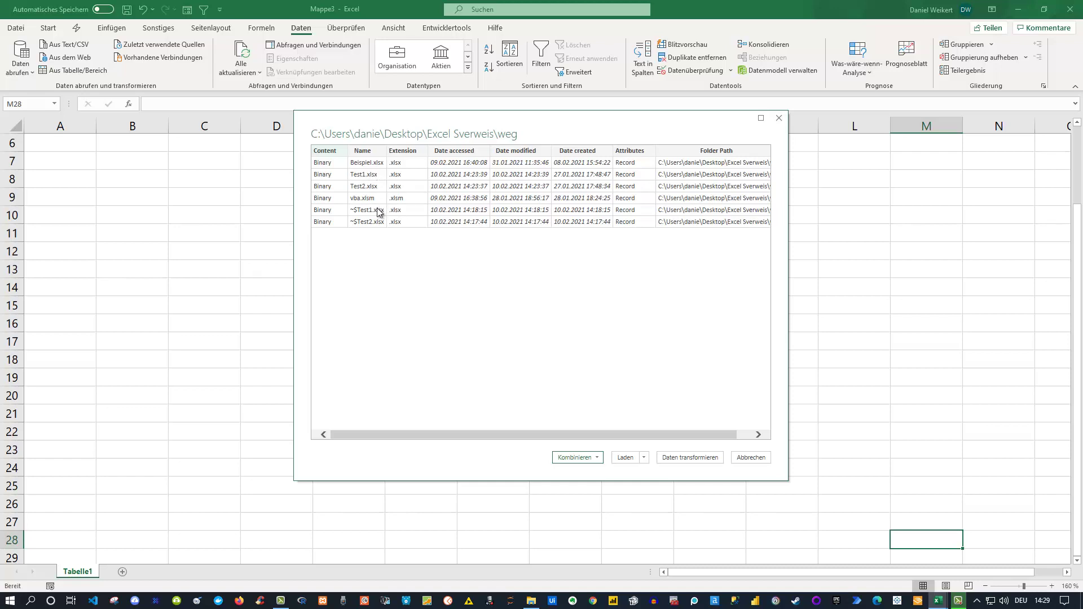
Choose Daten transformieren to load the six-file list into Power Query Editor
left_click(681, 457)
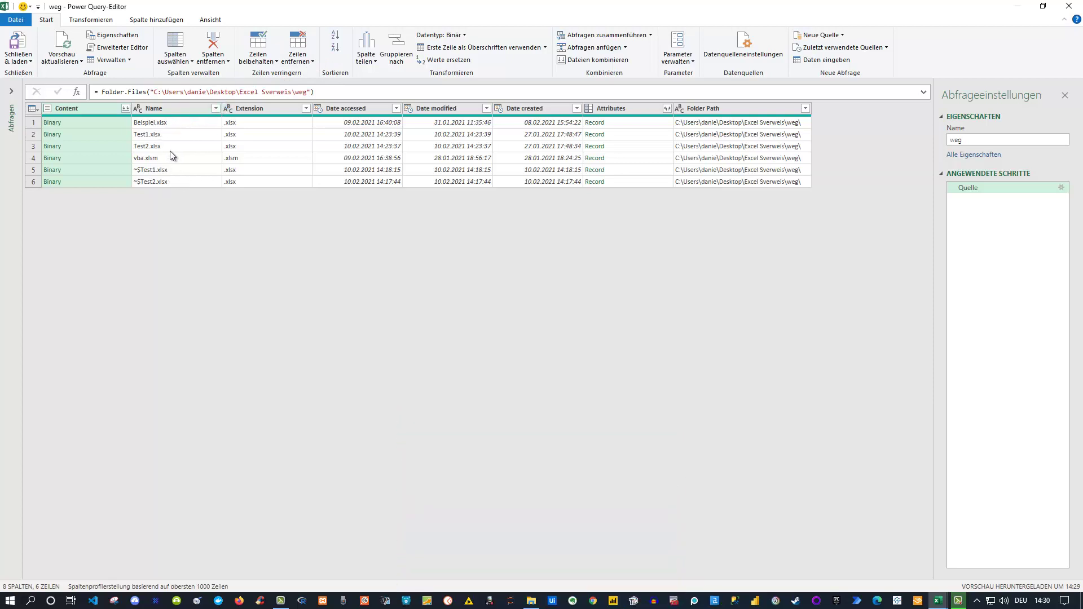
Filter the Name column to only Test1.xlsx and Test2.xlsx
left_click(216, 109)
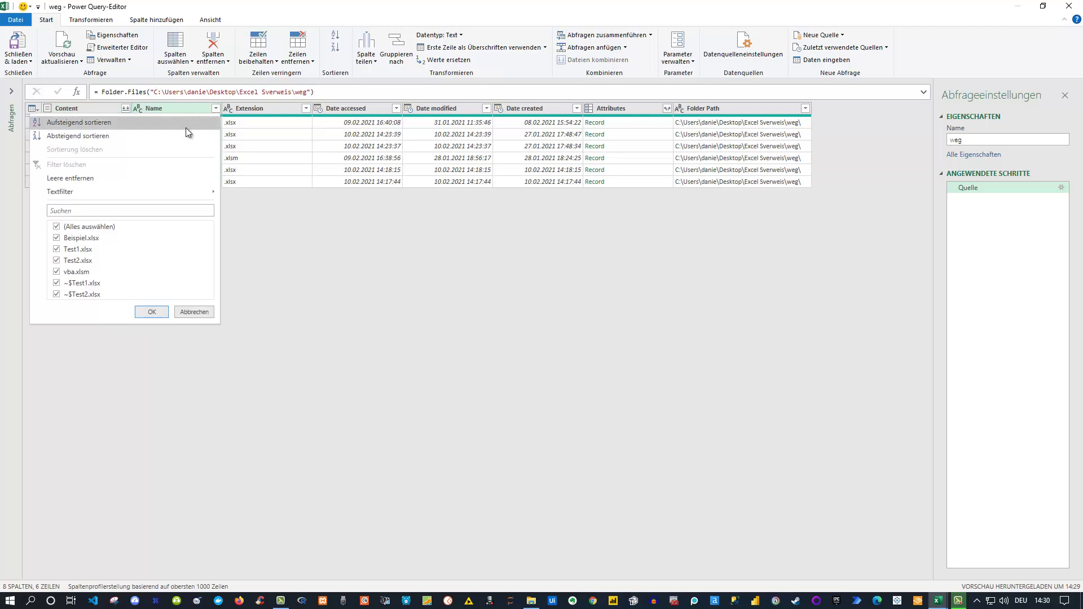
left_click(57, 226)
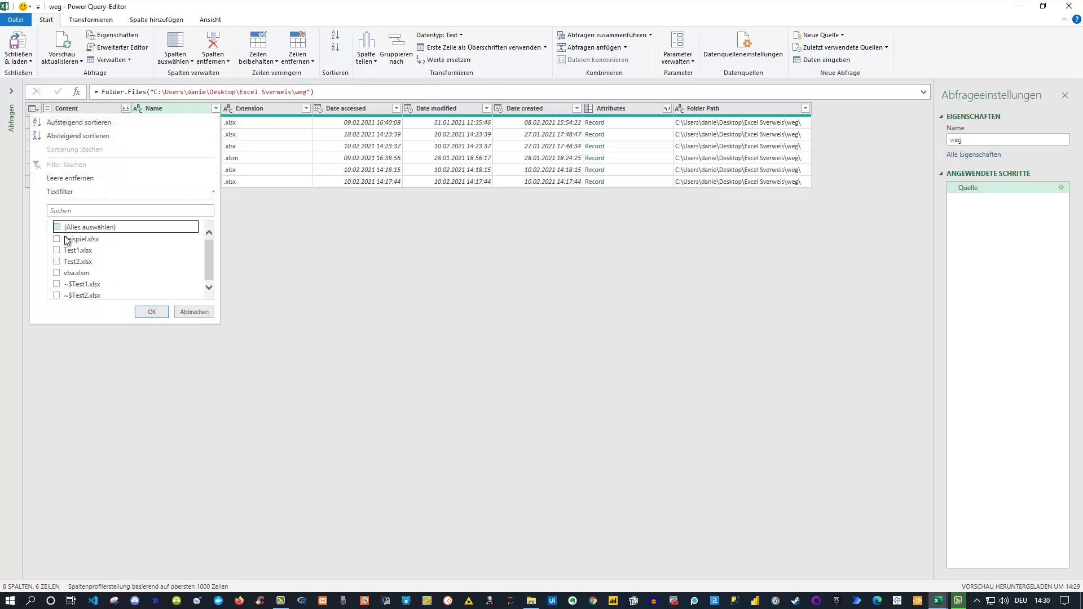
left_click(56, 250)
left_click(57, 262)
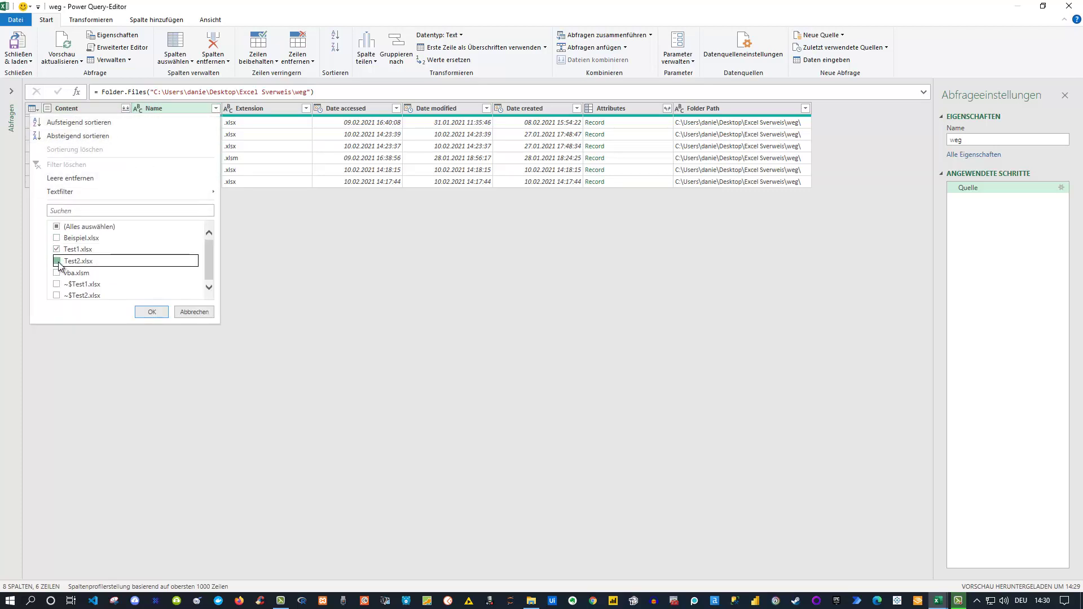
left_click(149, 313)
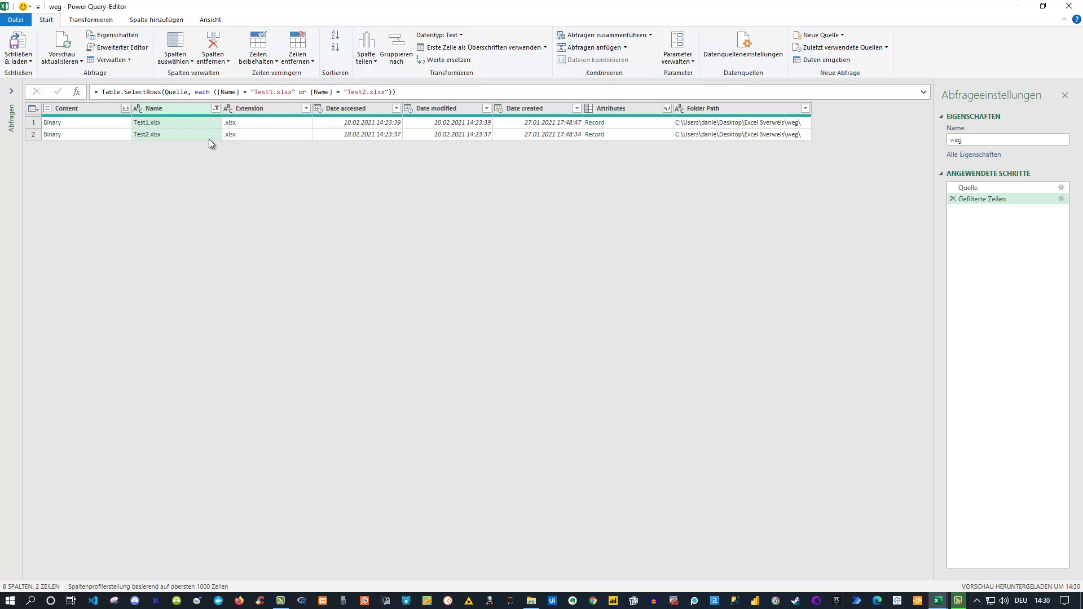
Remove the Extension through Folder Path columns, keeping Content and Name
left_click(261, 107)
left_click(726, 109, "shift")
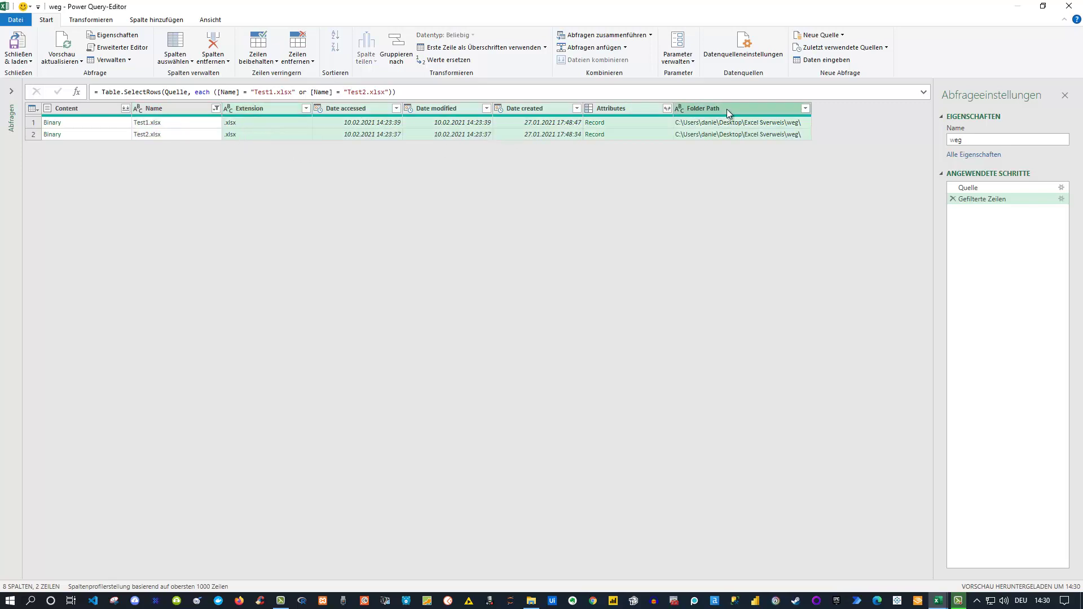
right_click(726, 109)
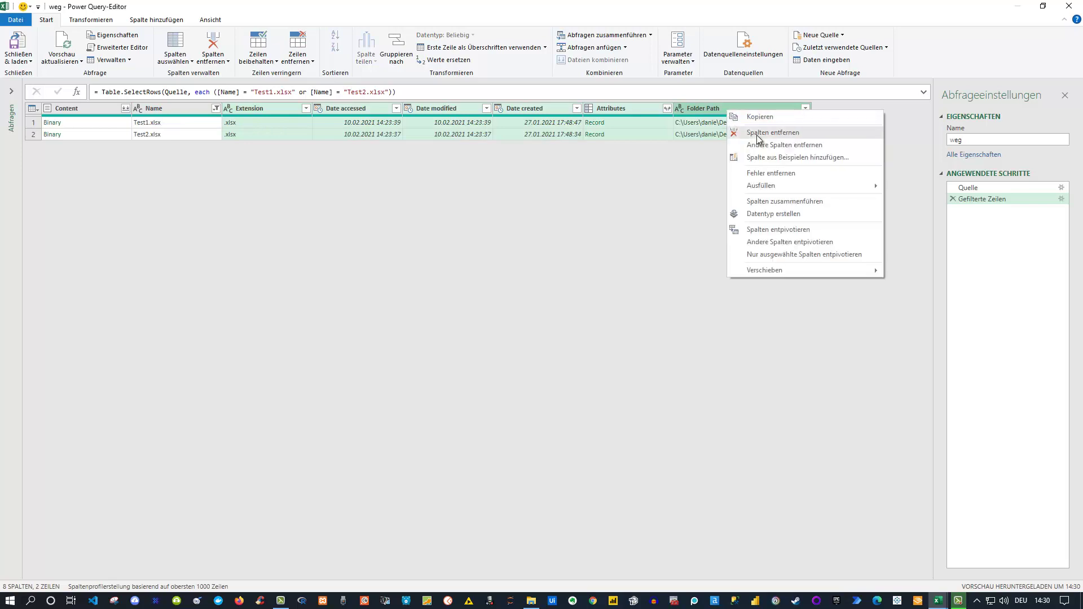
left_click(755, 133)
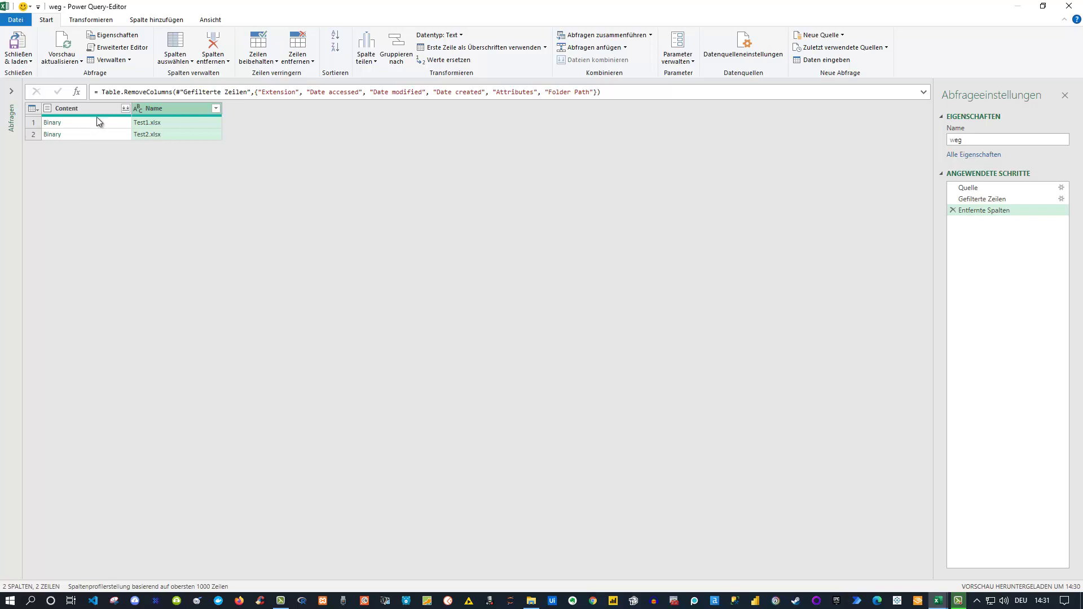
Combine the Content files using Tabelle1, after checking Test1.xlsx's table layout
left_click(124, 108)
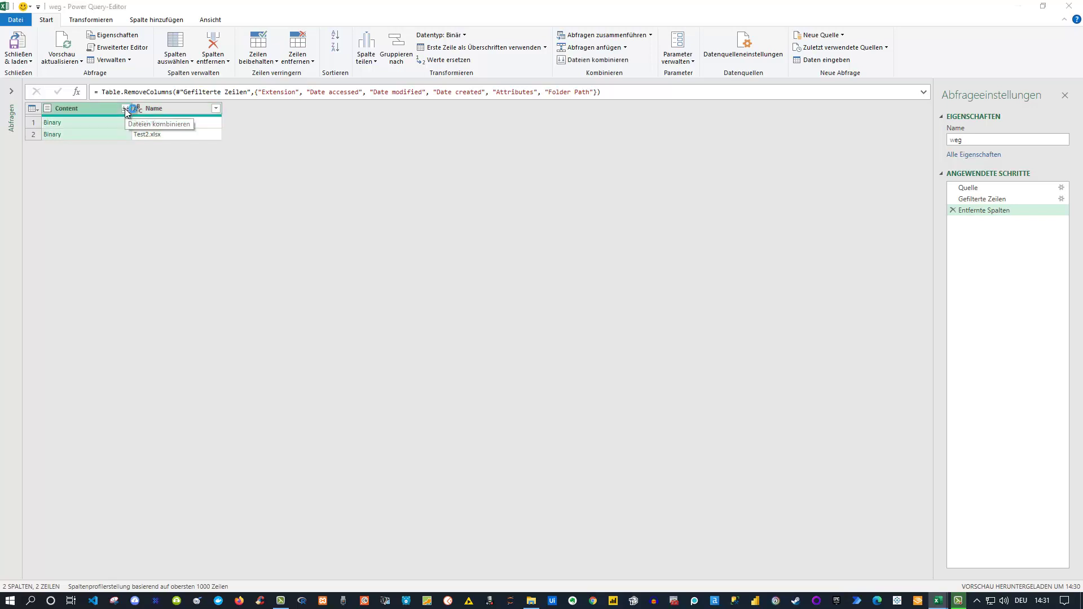
left_click(126, 109)
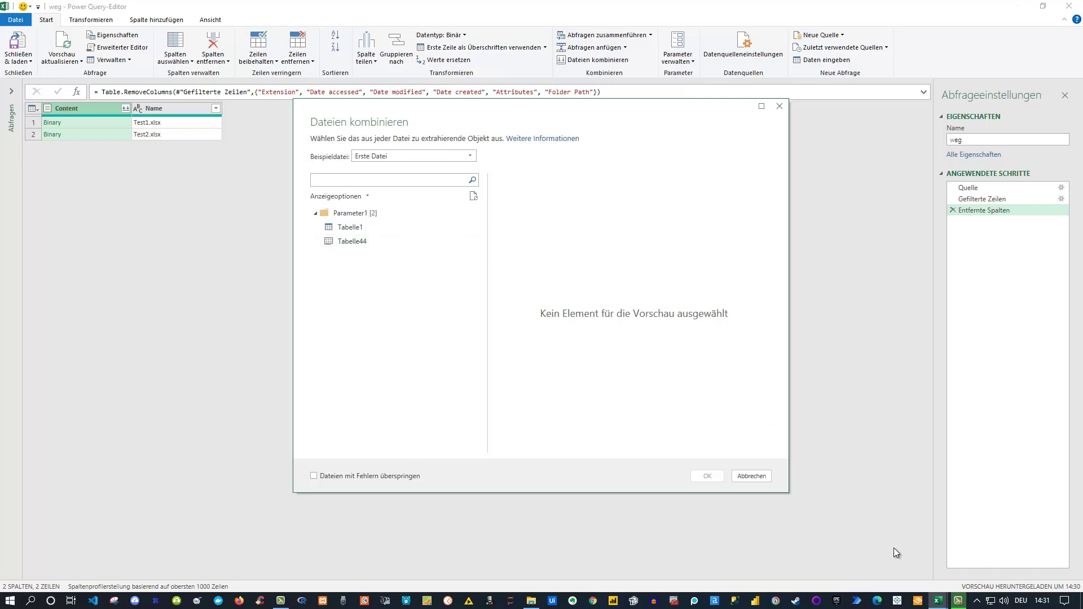
left_click(797, 556)
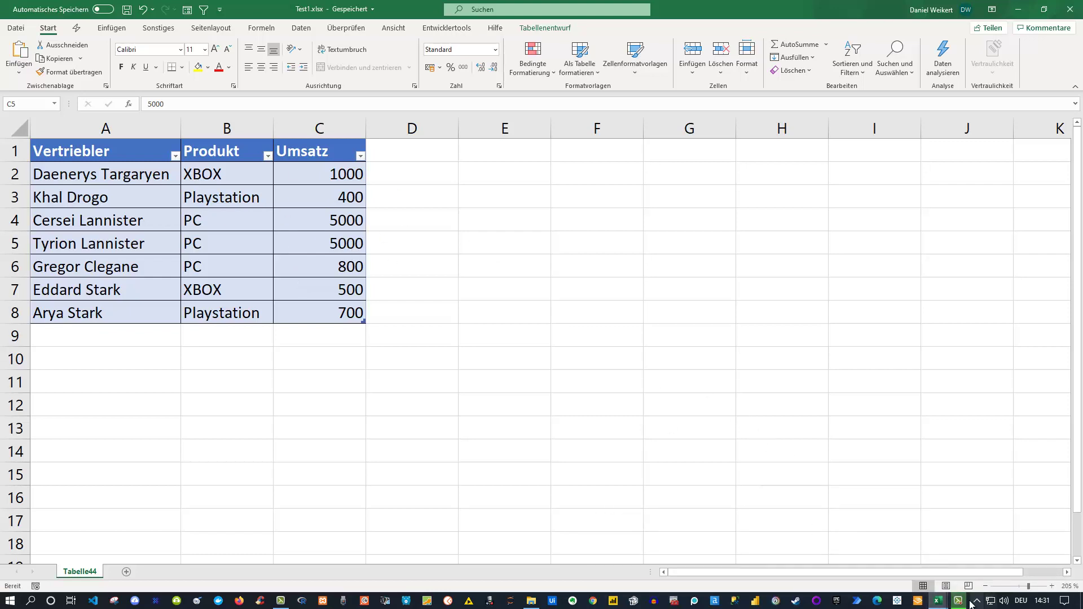
mouse_move(958, 601)
left_click(1003, 557)
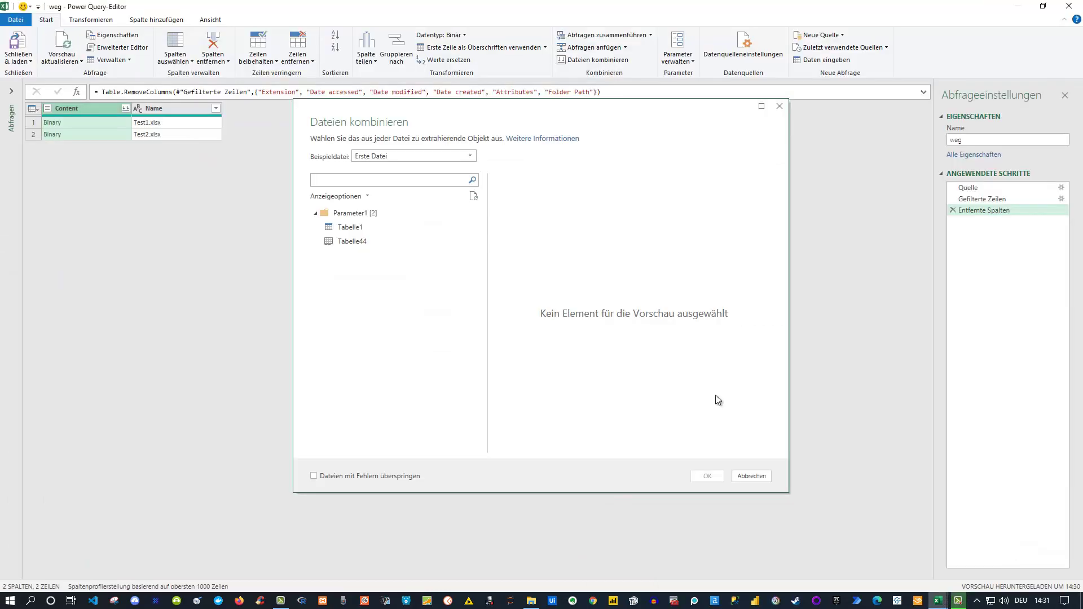
left_click(350, 227)
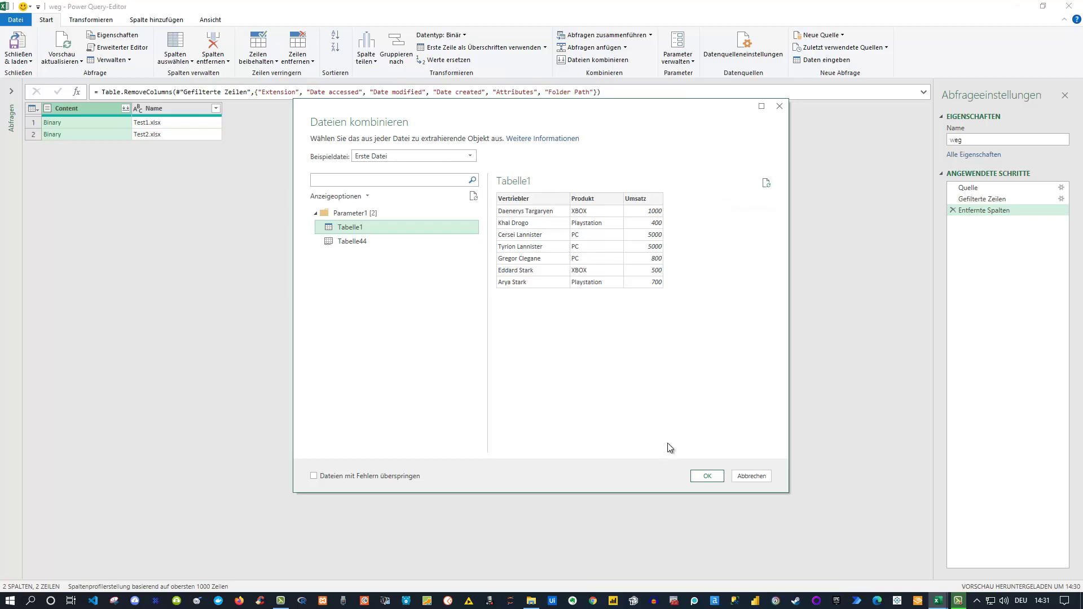
left_click(707, 476)
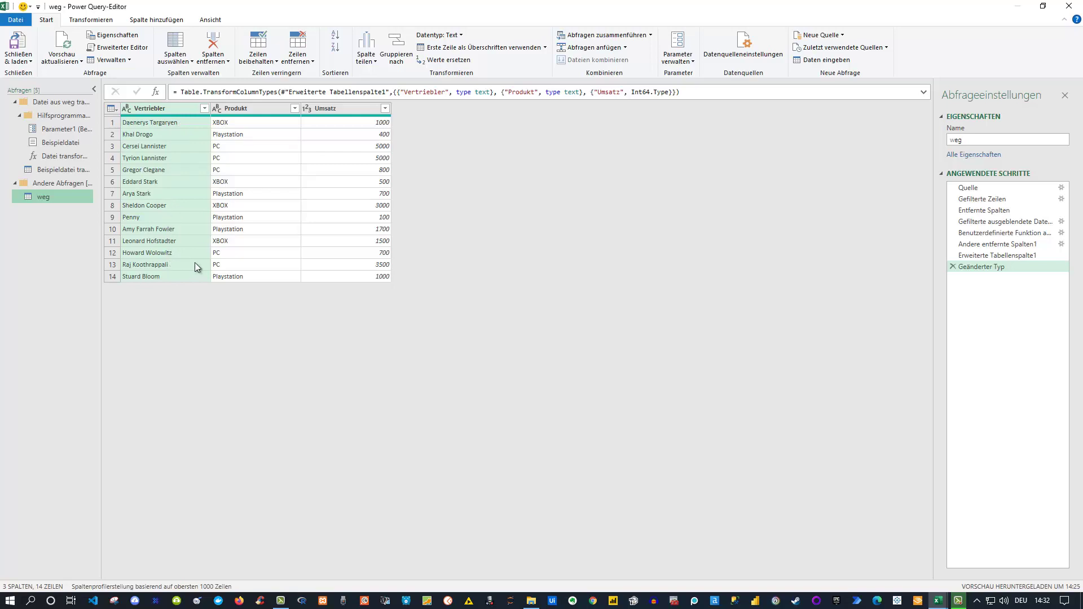
left_click(938, 600)
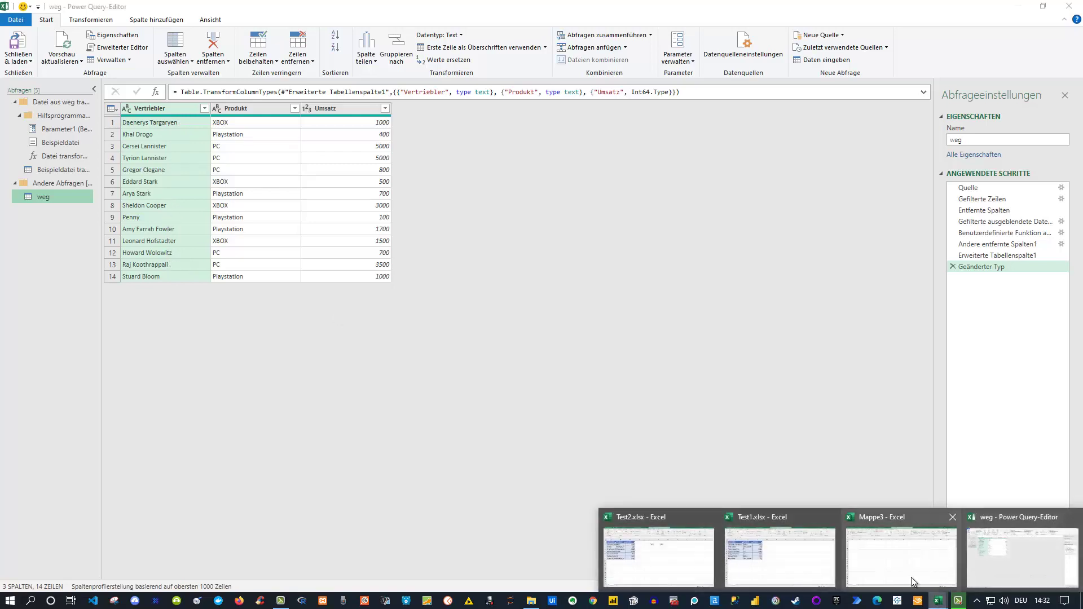
left_click(655, 531)
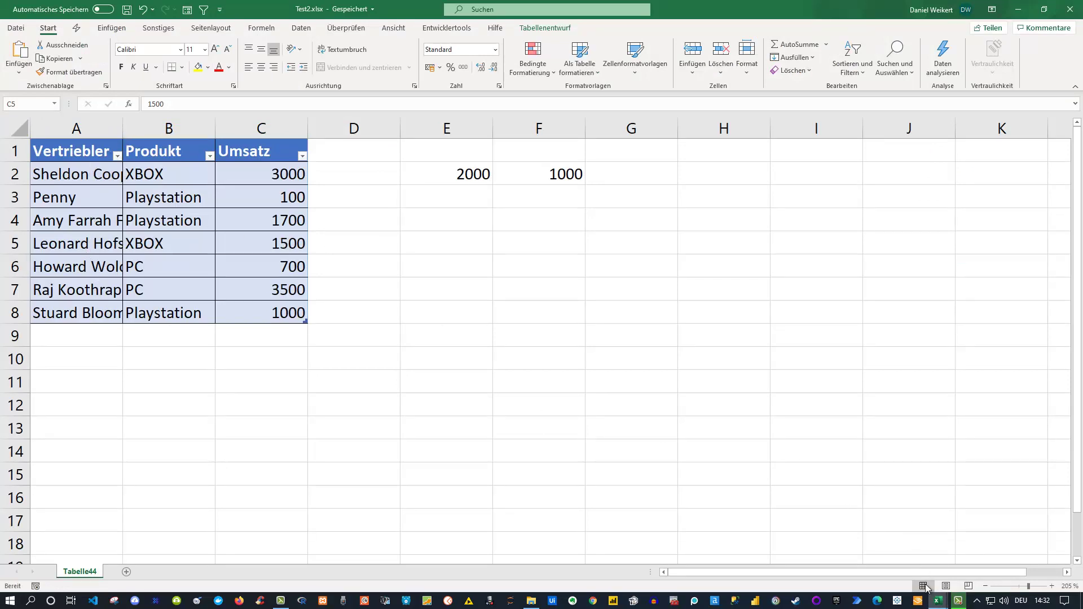
left_click(939, 602)
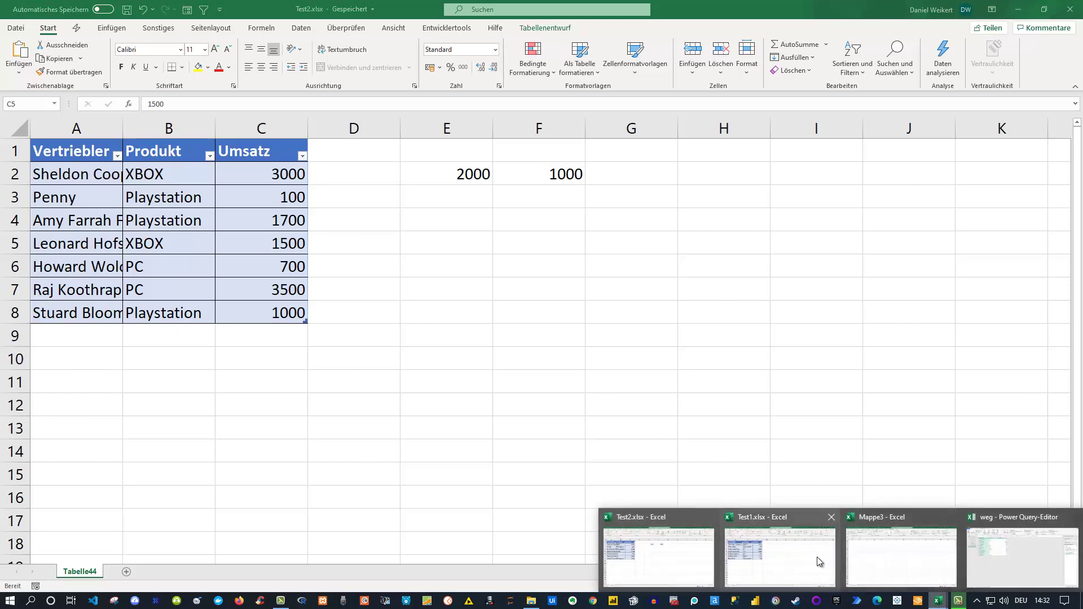
left_click(820, 562)
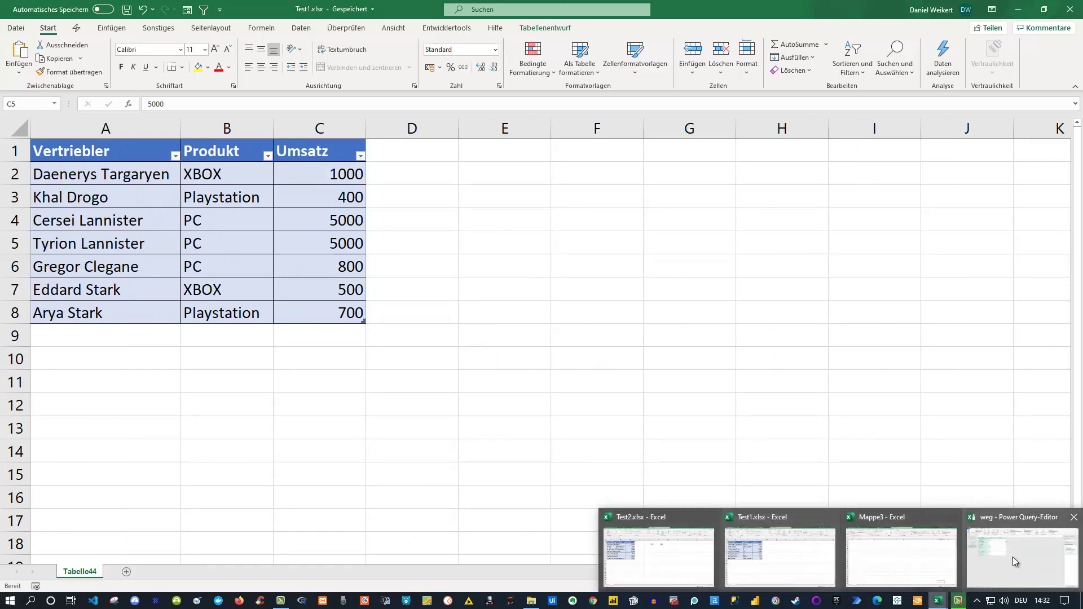
left_click(1014, 556)
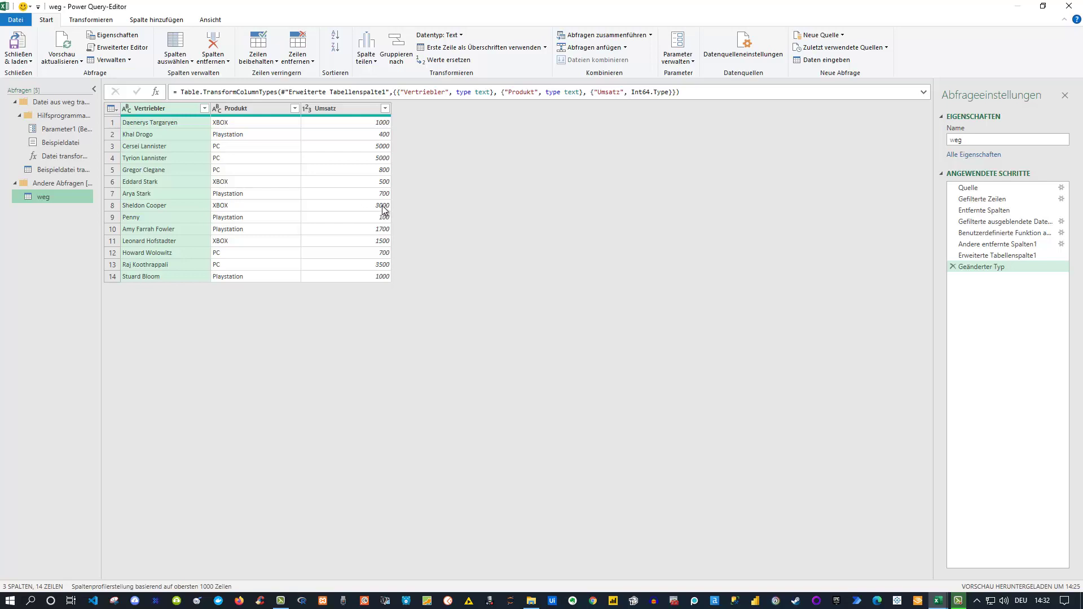
left_click(938, 600)
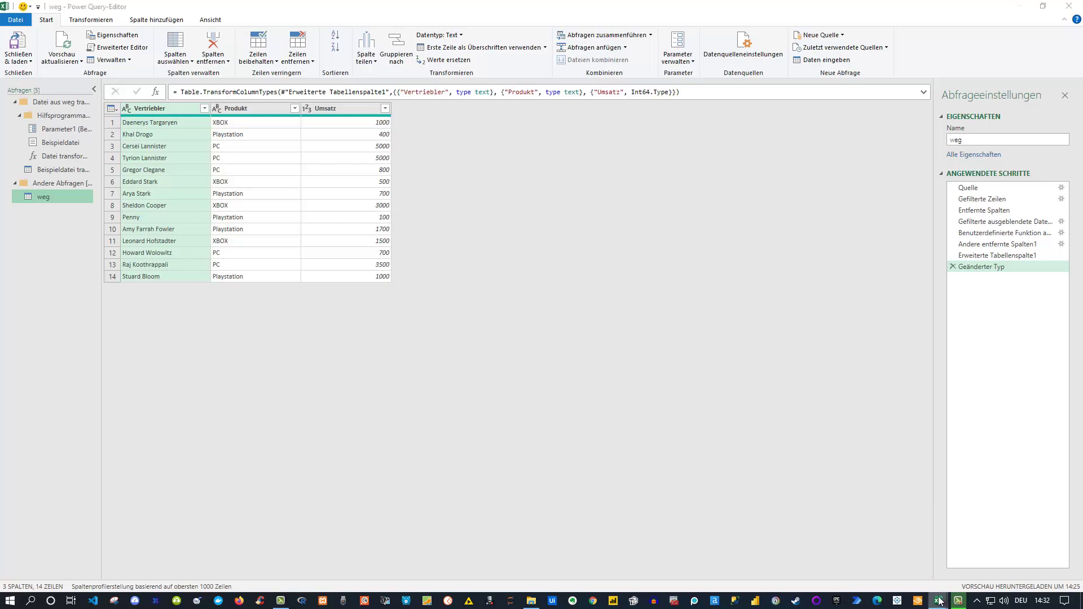
left_click(688, 555)
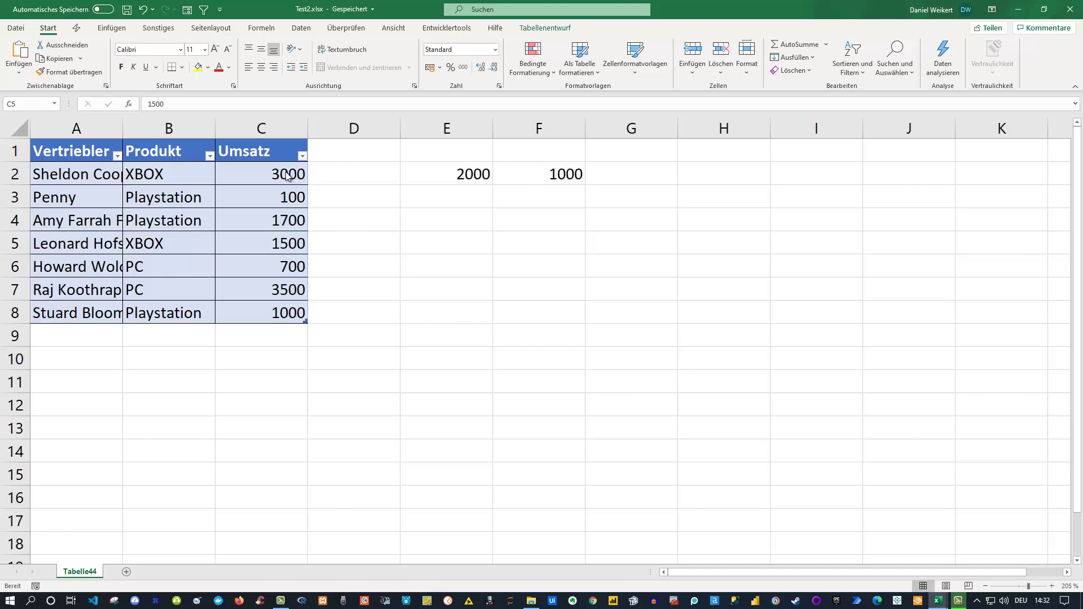
mouse_move(937, 600)
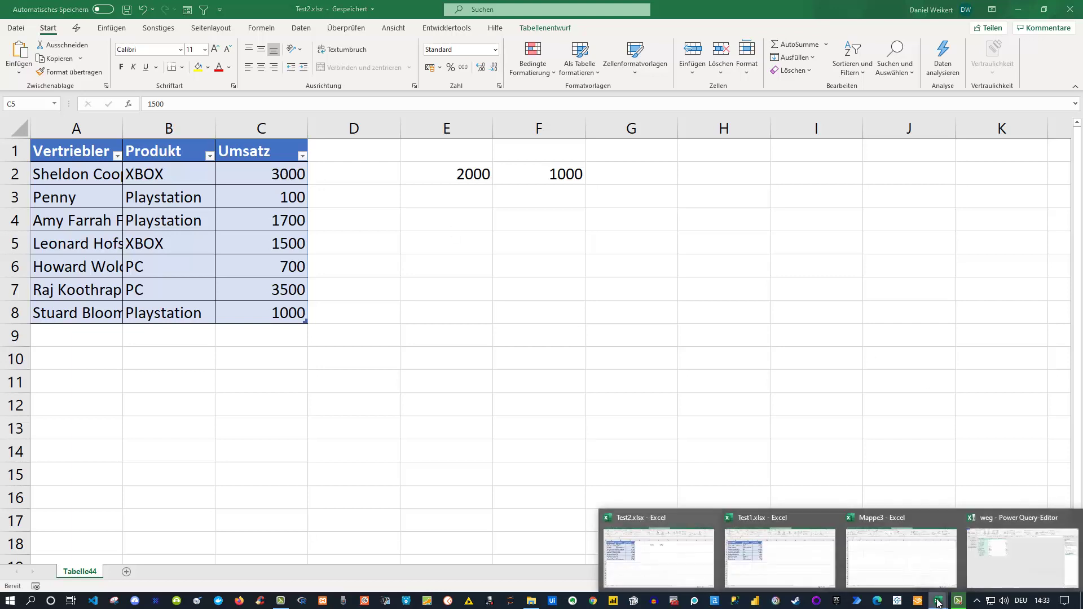
left_click(1007, 546)
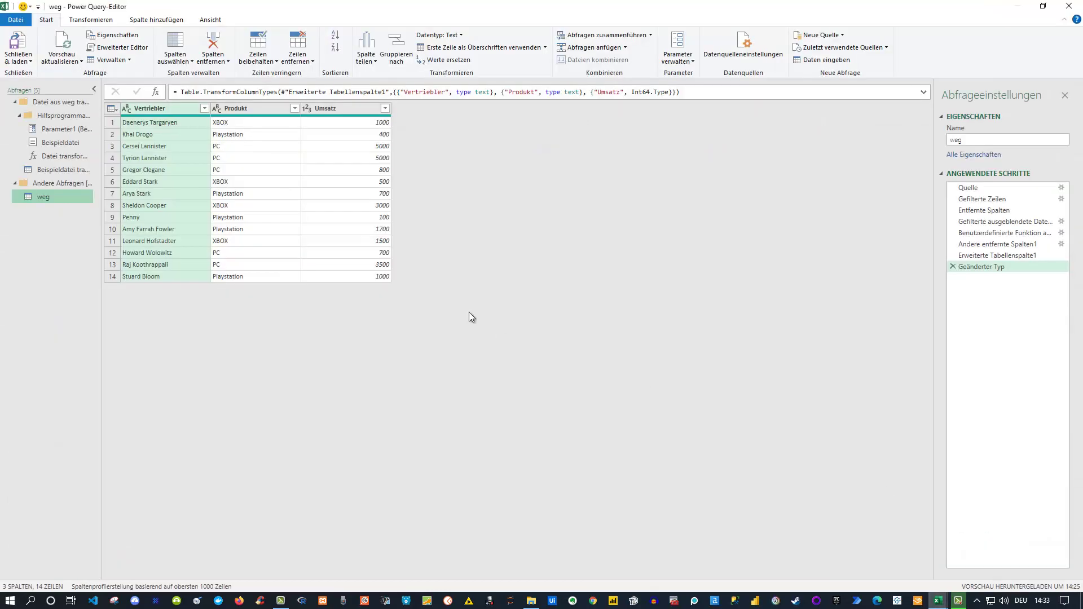
Load the query with Schließen & laden and inspect the 3000 value in cell C9
left_click(16, 43)
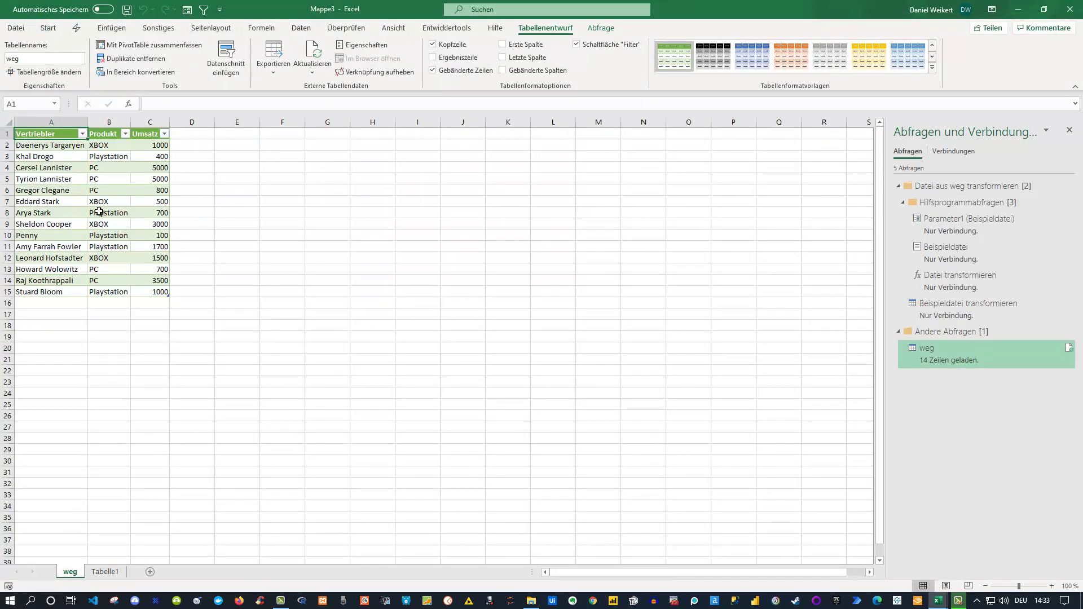
scroll(225, 279, "up", 4)
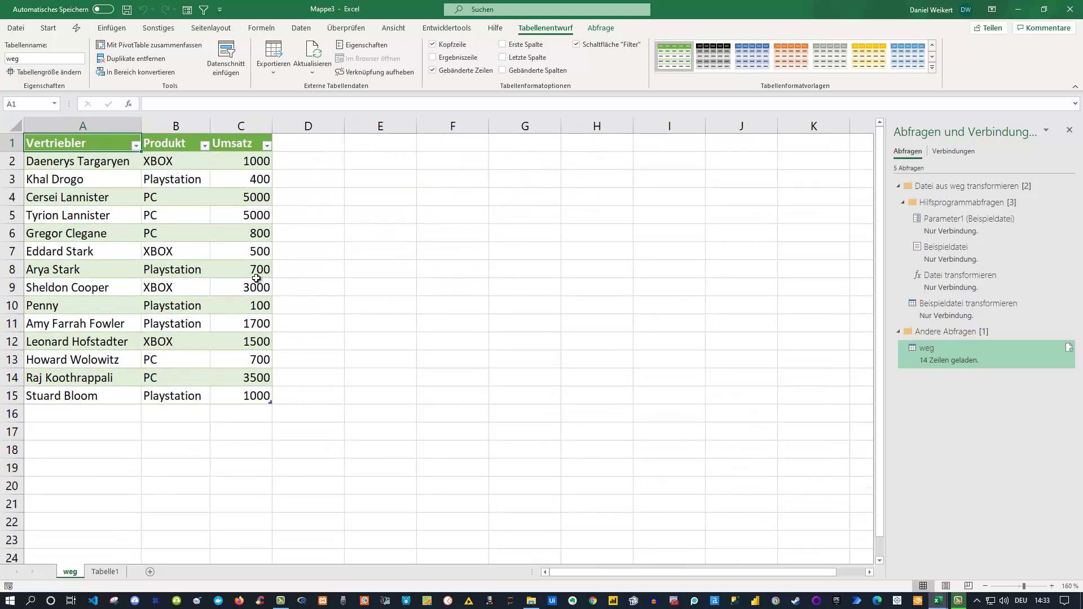
scroll(256, 278, "up", 3)
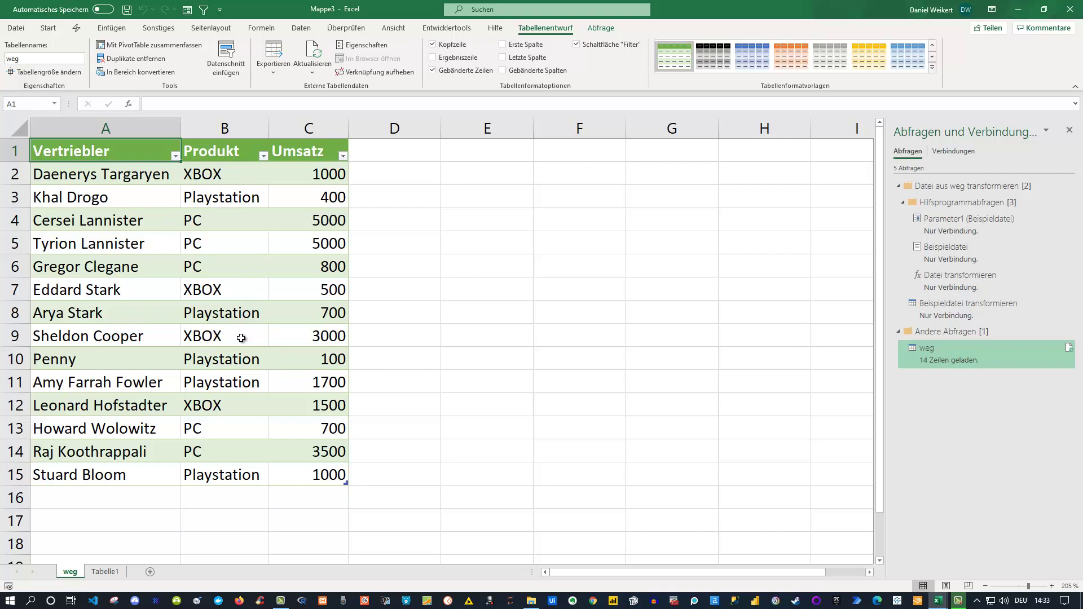
left_click(319, 335)
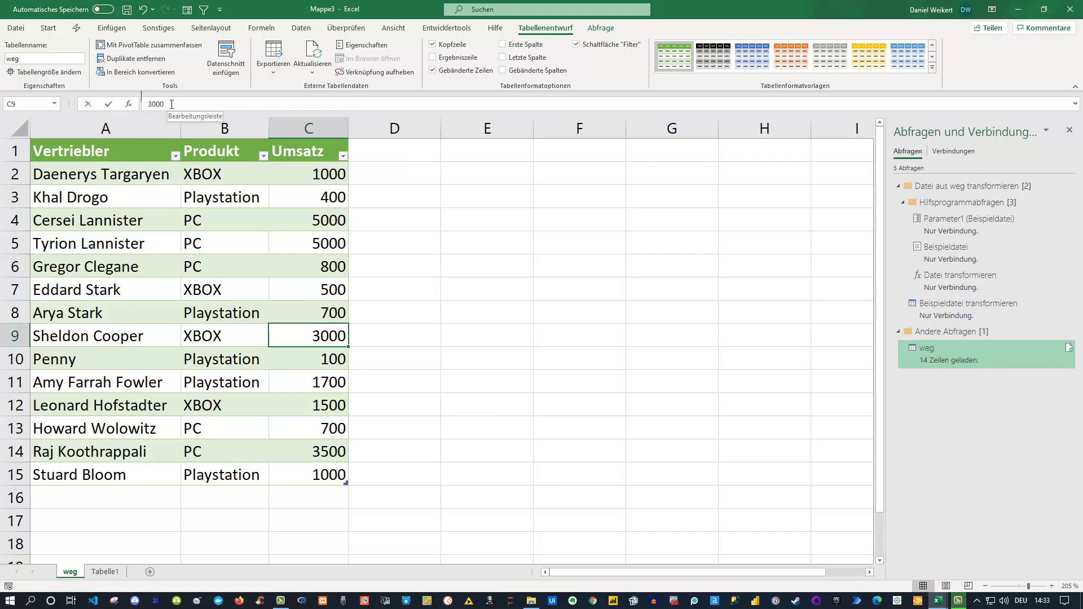
left_click_drag(173, 106, 147, 105)
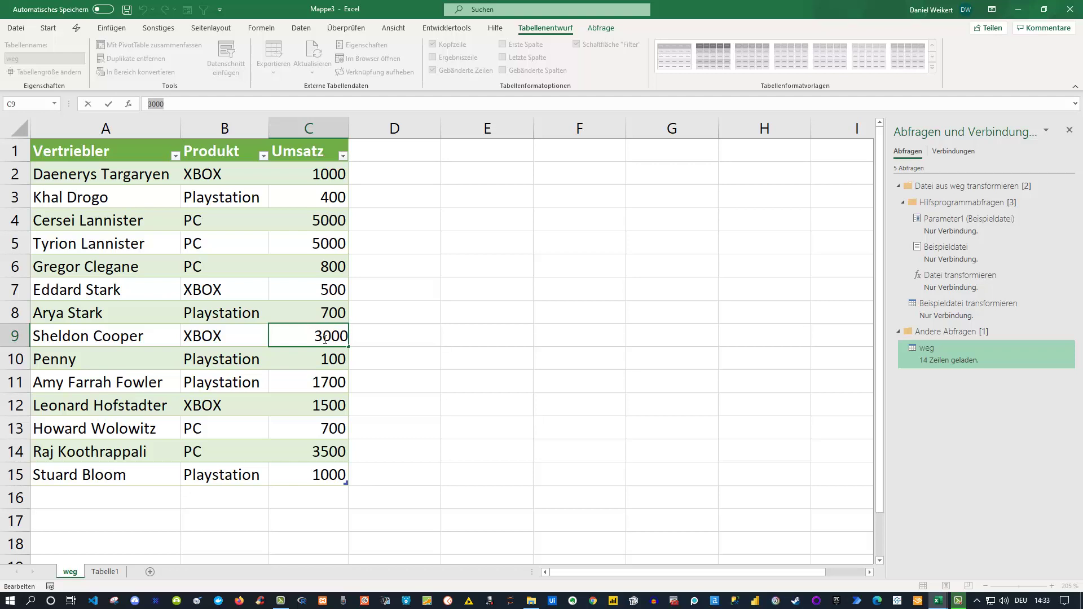
left_click(408, 336)
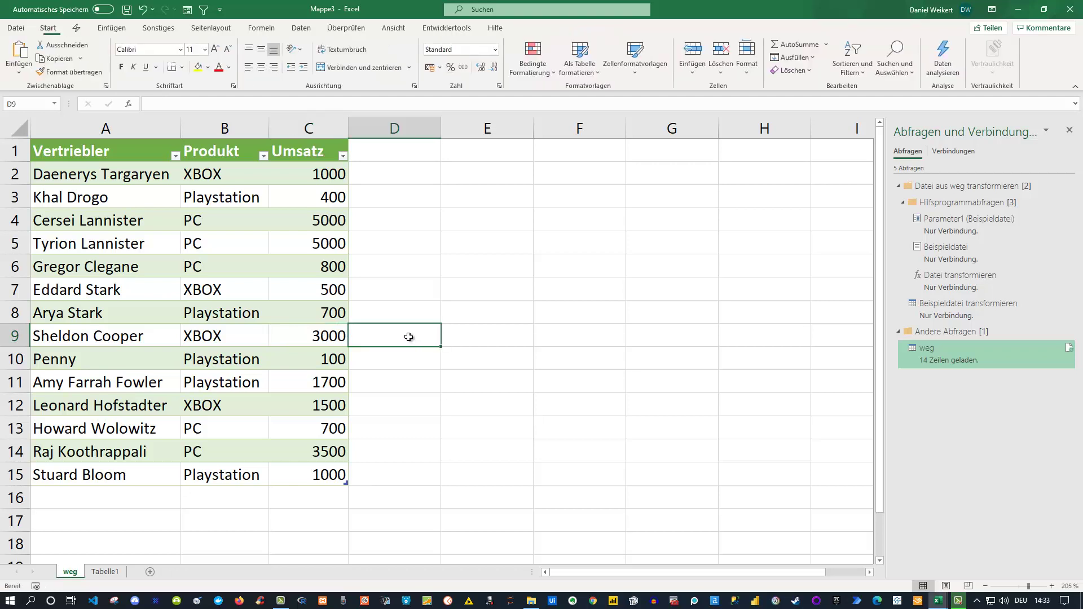